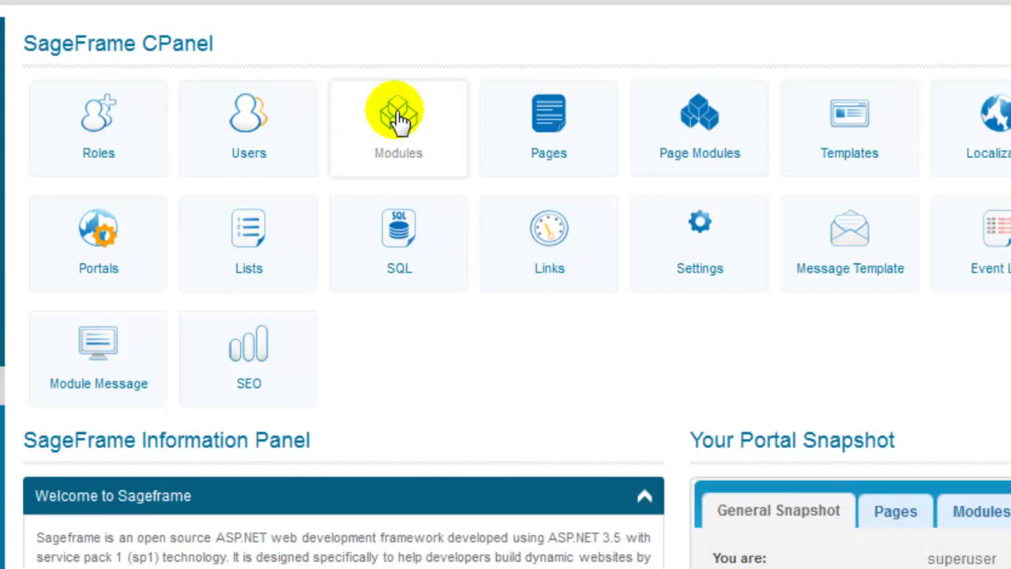
Step: Open Modules Management from the CPanel Modules tile to list installed modules like Adsense and Breadcrumb
click(399, 119)
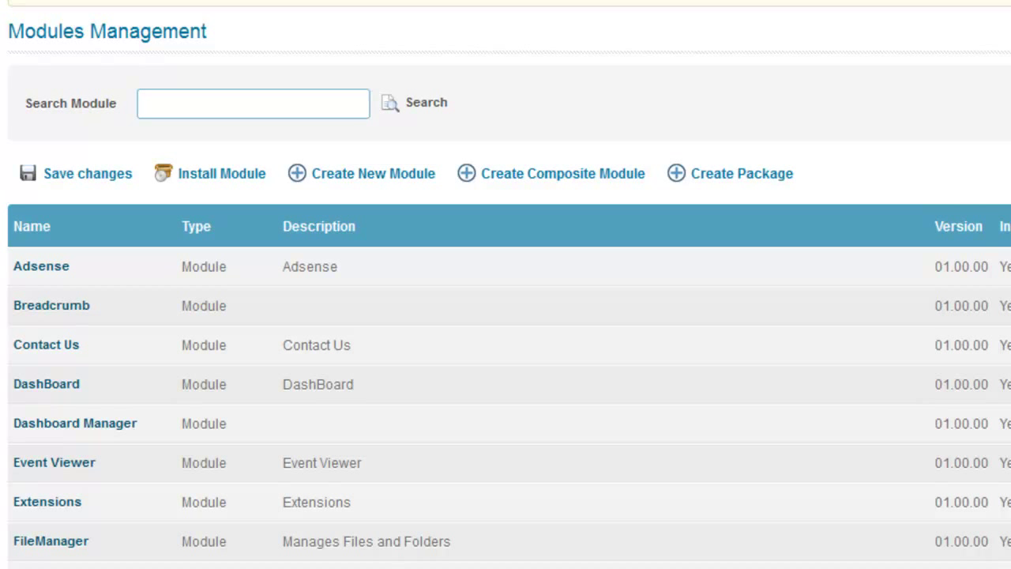
Step: On the Install Module form, choose ScriptInjection.zip as the extension package to upload
click(218, 184)
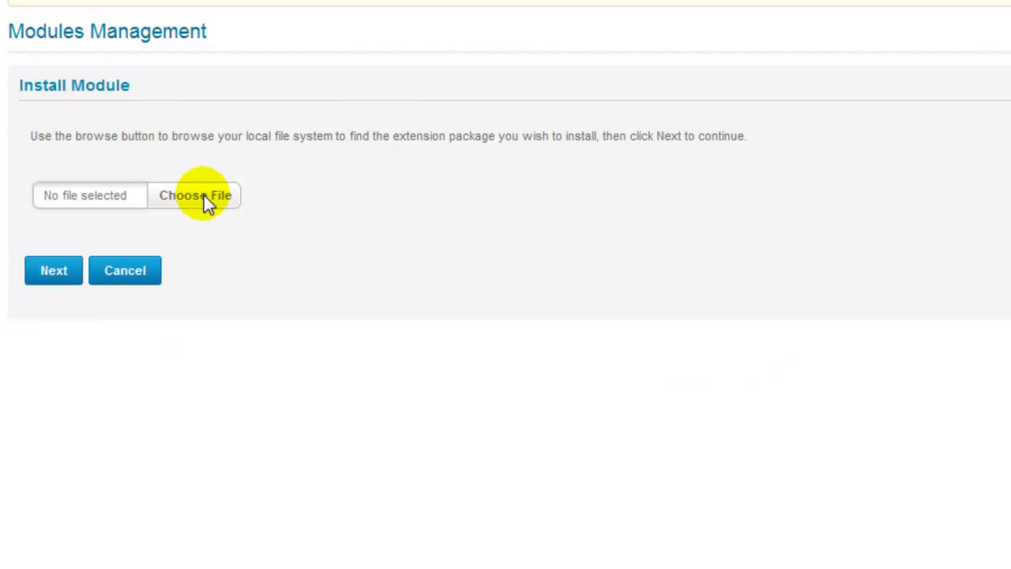
click(204, 198)
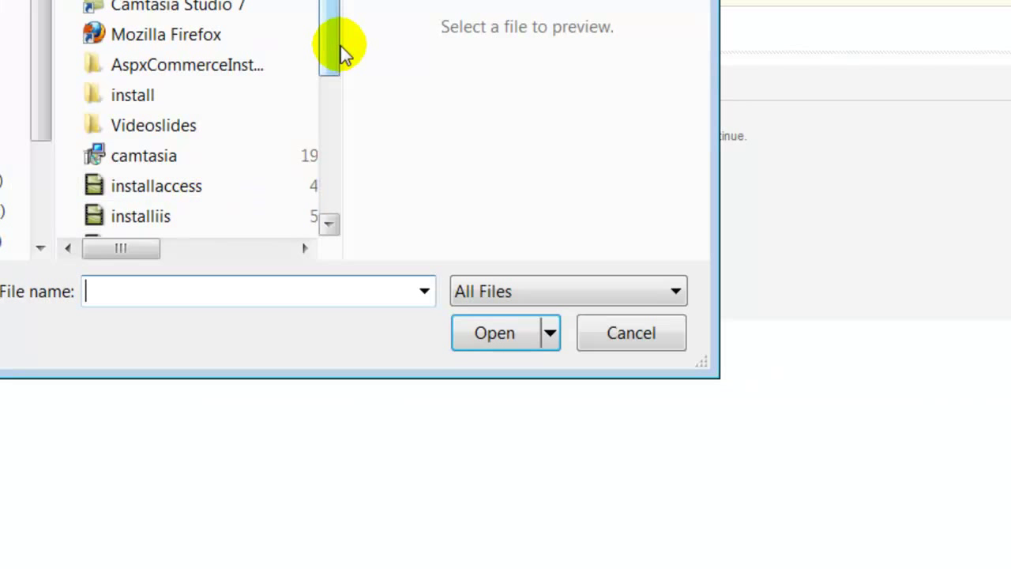
drag(339, 50, 323, 181)
click(203, 164)
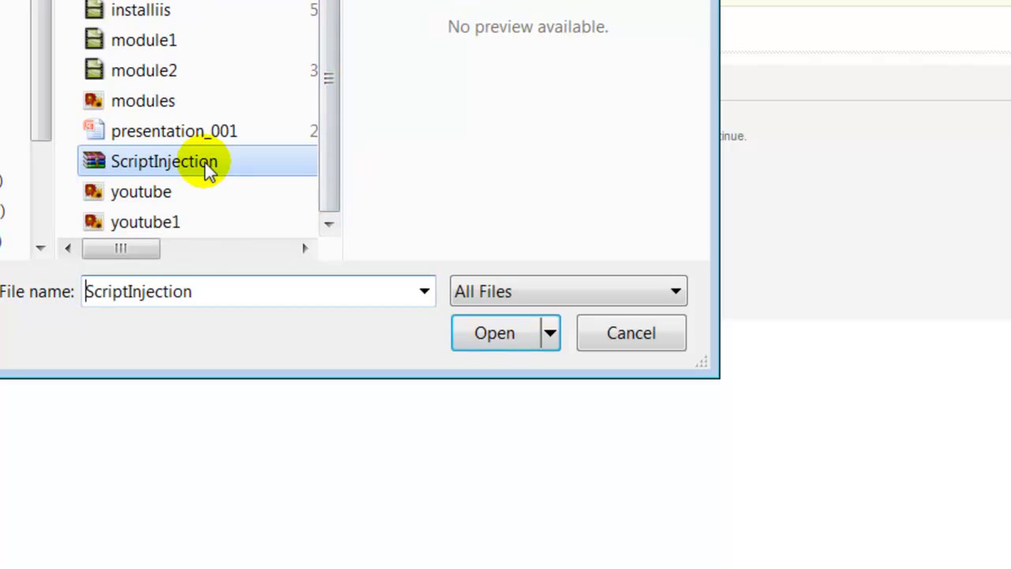
click(507, 338)
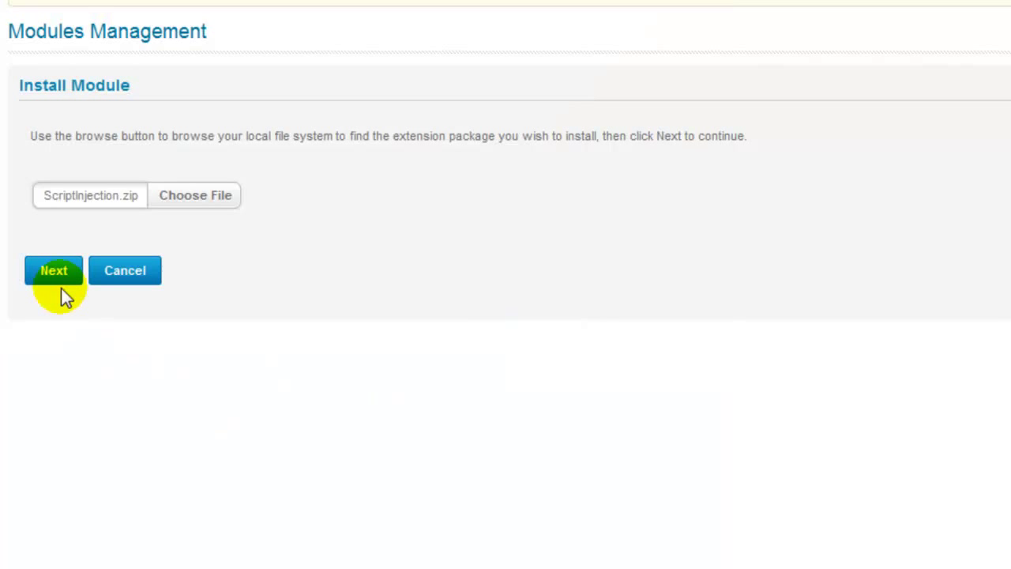
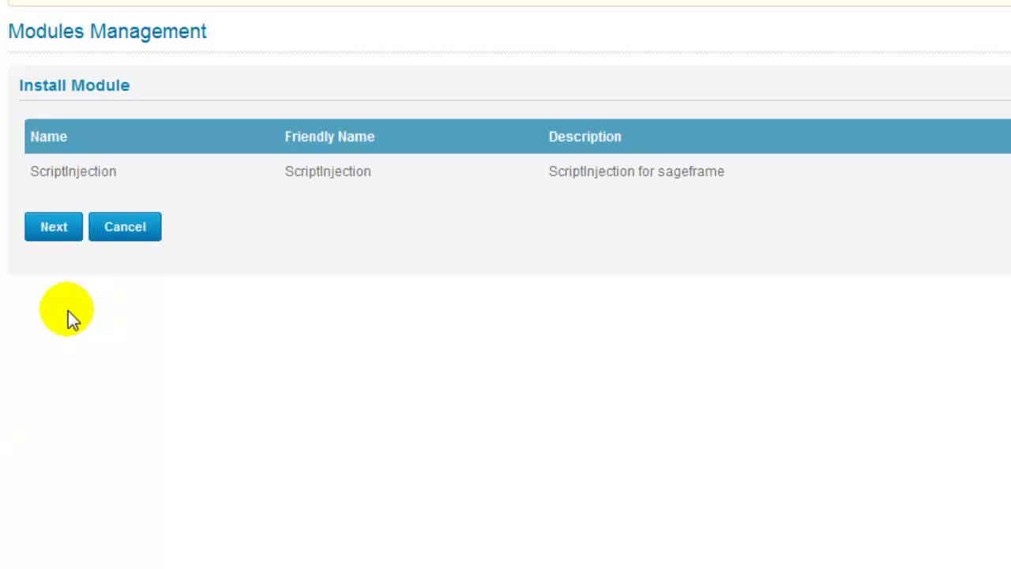
Step: Move past the ScriptInjection summary and release notes, accept the license, and install it
click(59, 232)
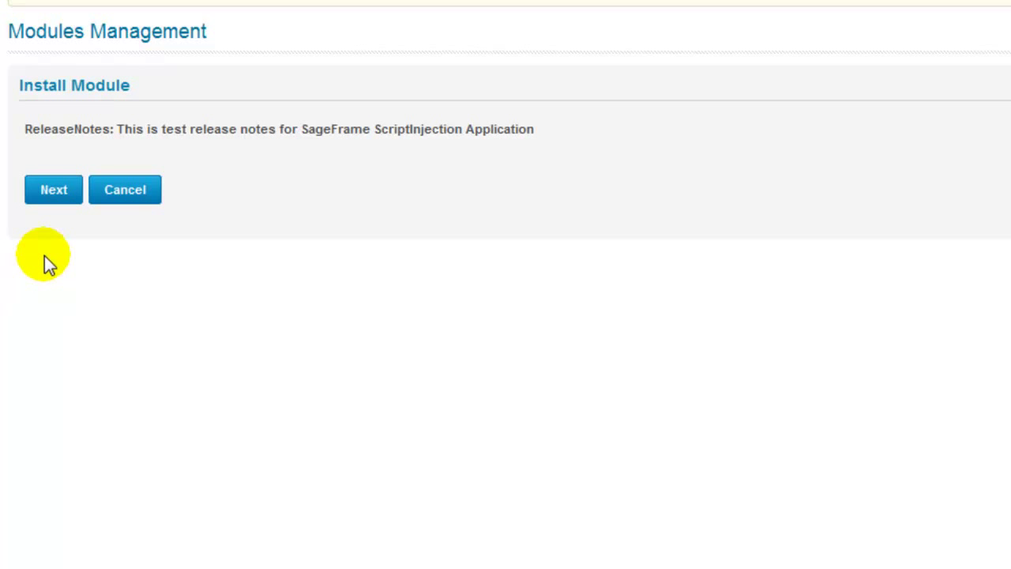
click(51, 196)
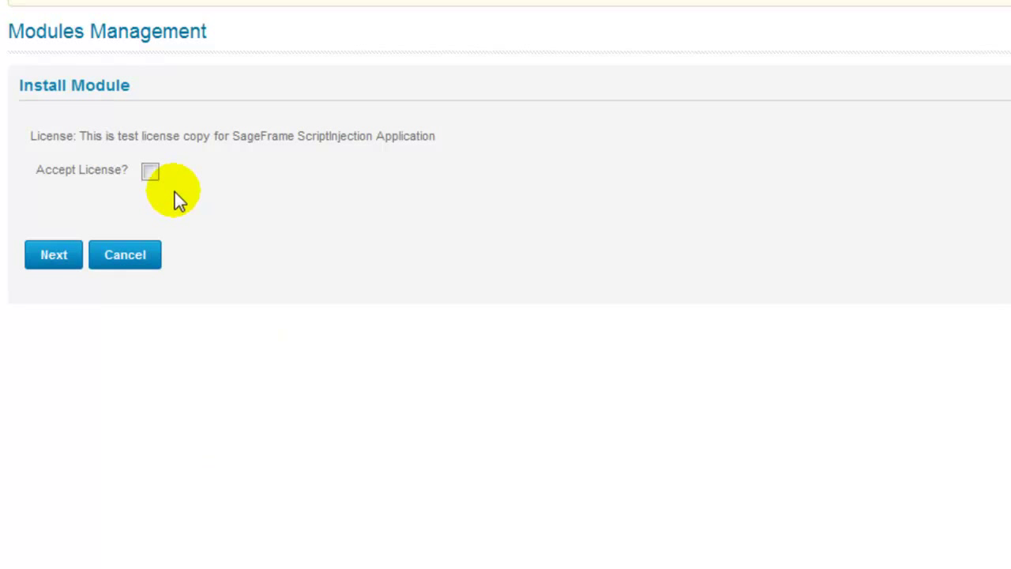
click(151, 172)
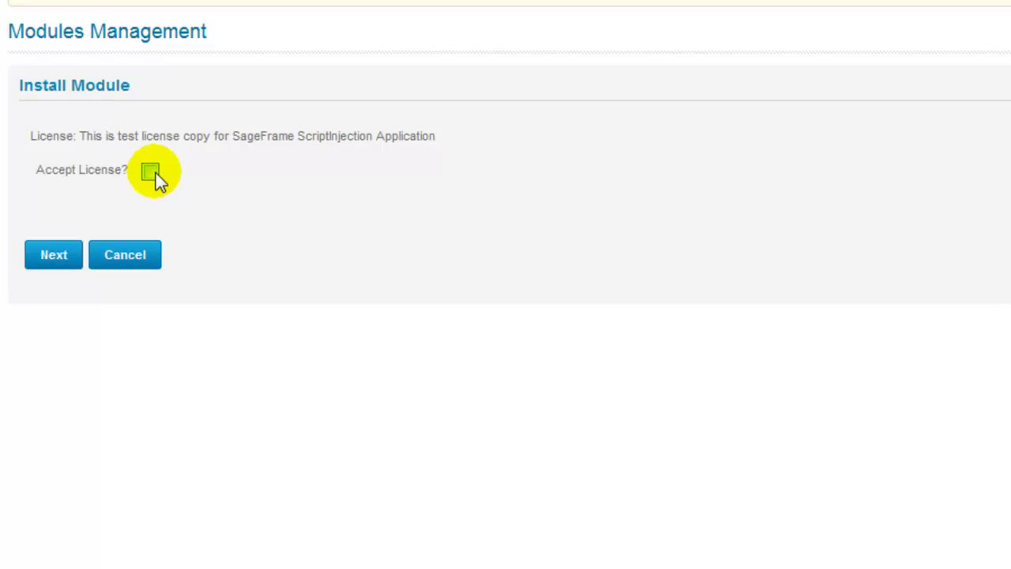
click(151, 171)
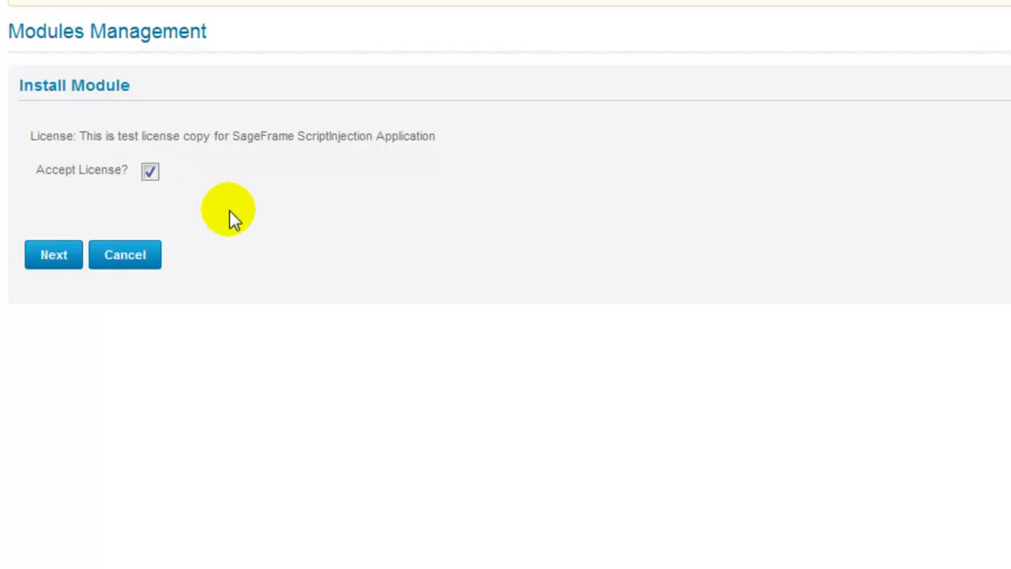
click(57, 262)
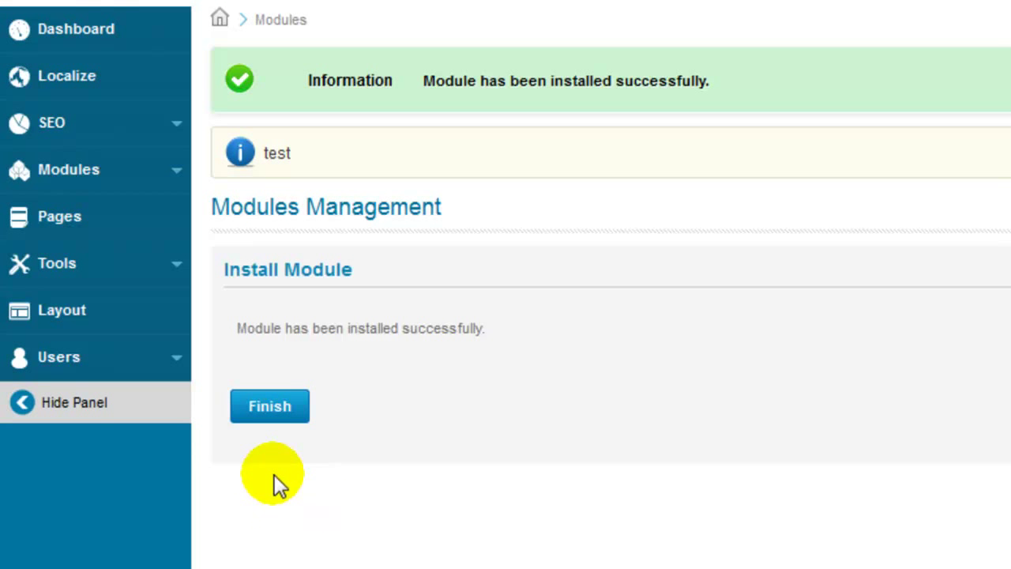
Step: Finish the installer and show page 4 of the Modules Management list
click(275, 408)
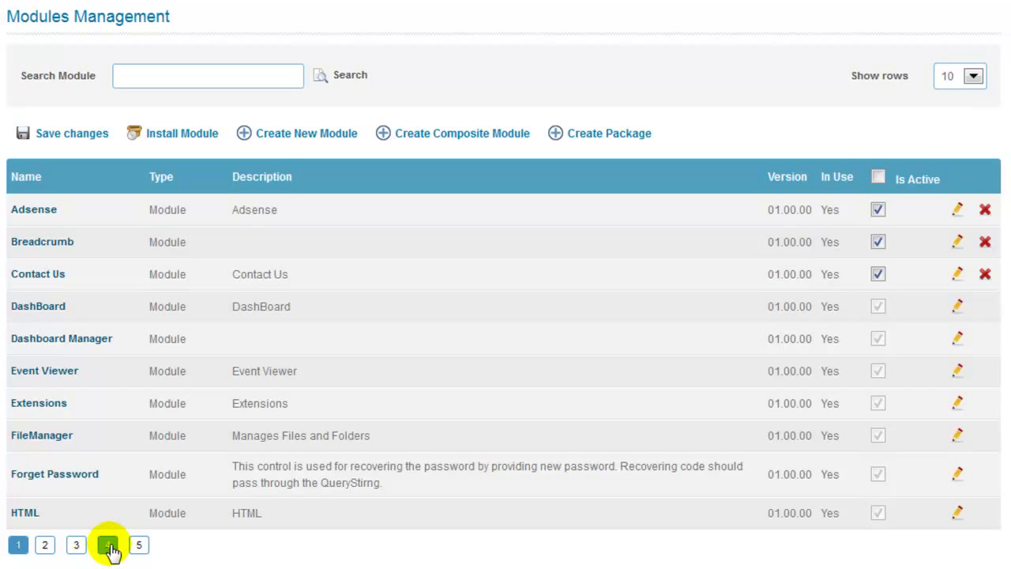
click(109, 547)
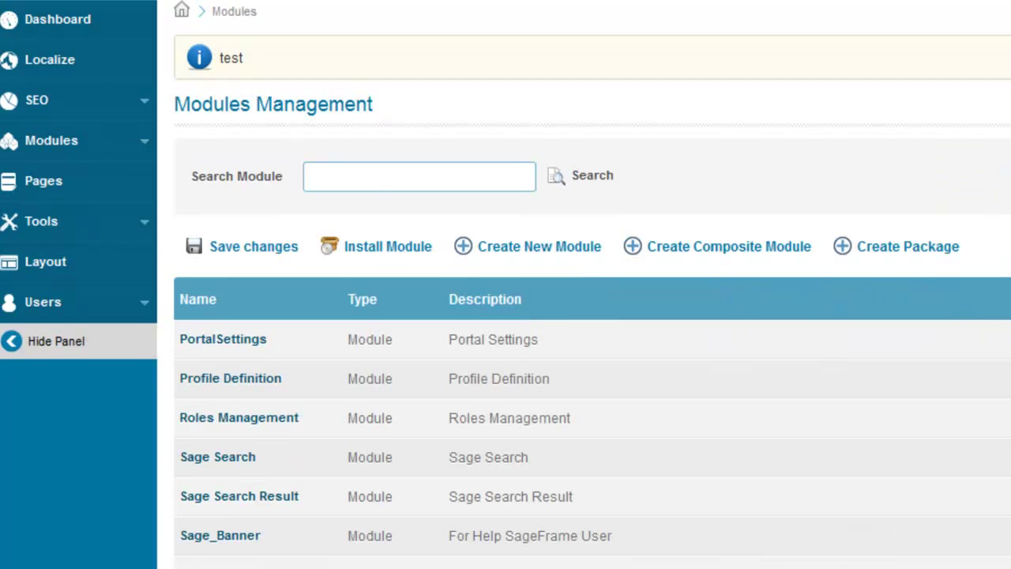
Step: Go from the Dashboard to Page Modules and keep Home as the page to edit
click(66, 26)
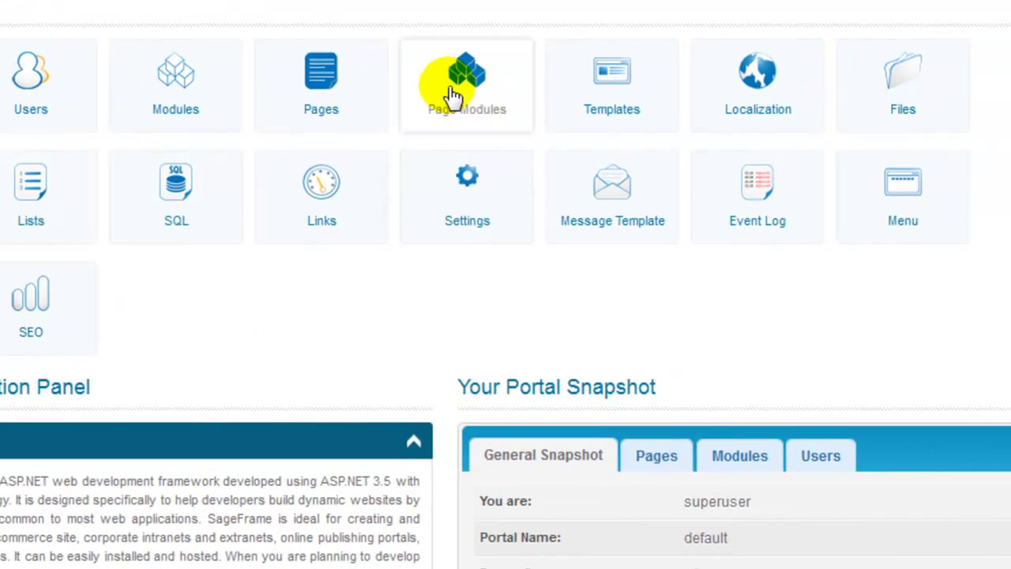
click(454, 95)
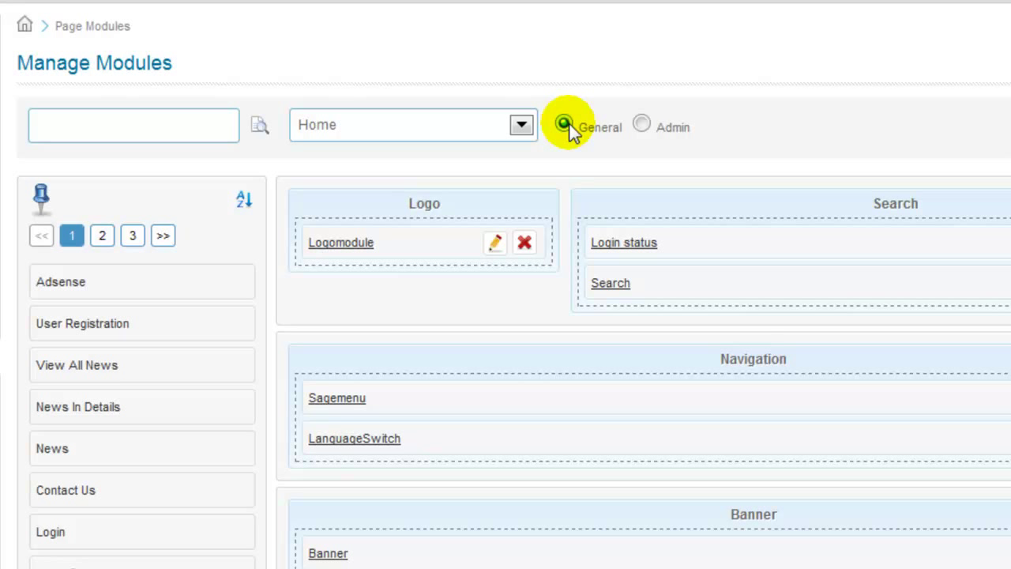
click(521, 126)
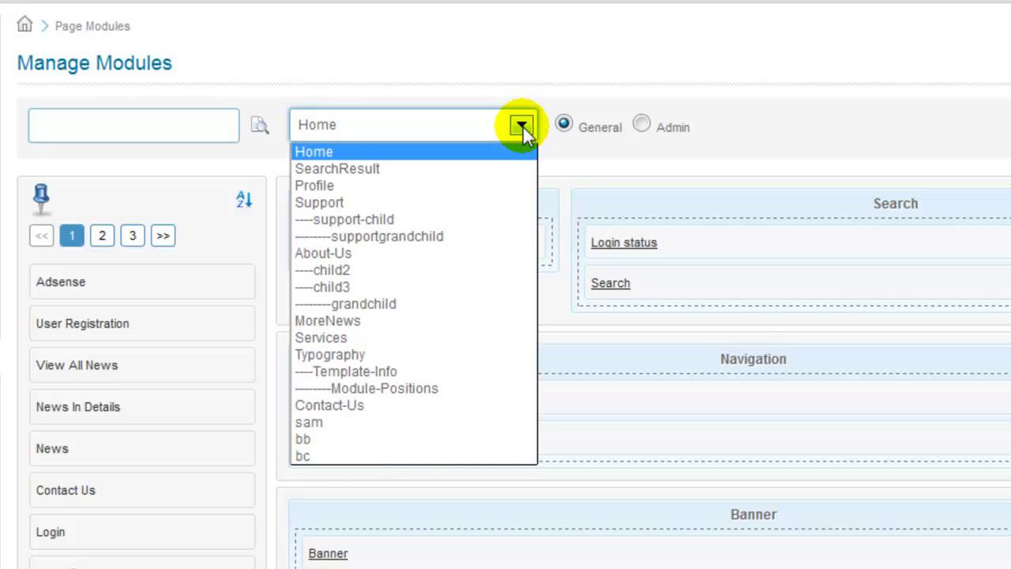
click(523, 128)
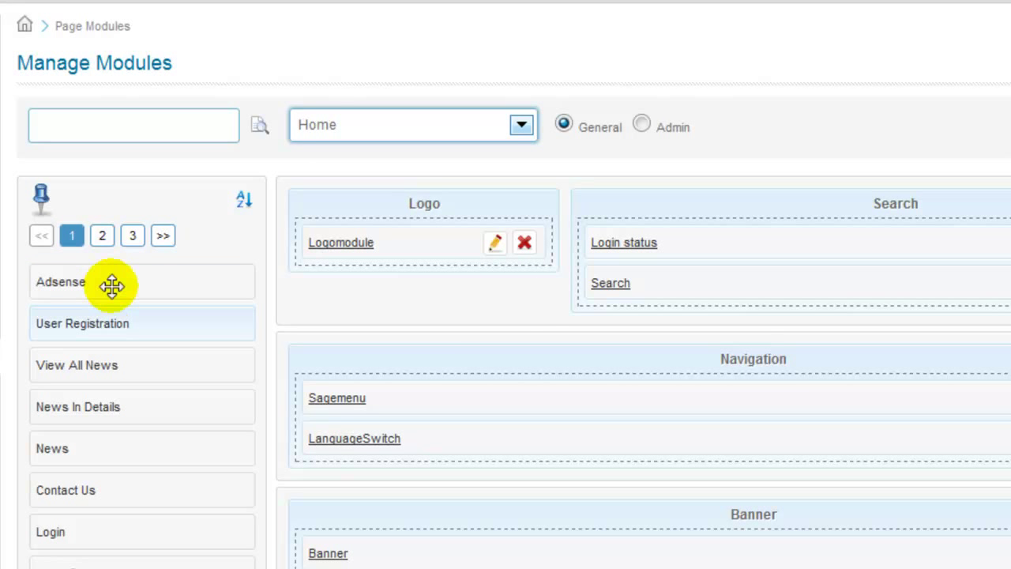
Step: Drag ScriptInjection from page 3 of the module list into the Home Getstarted pane
click(102, 236)
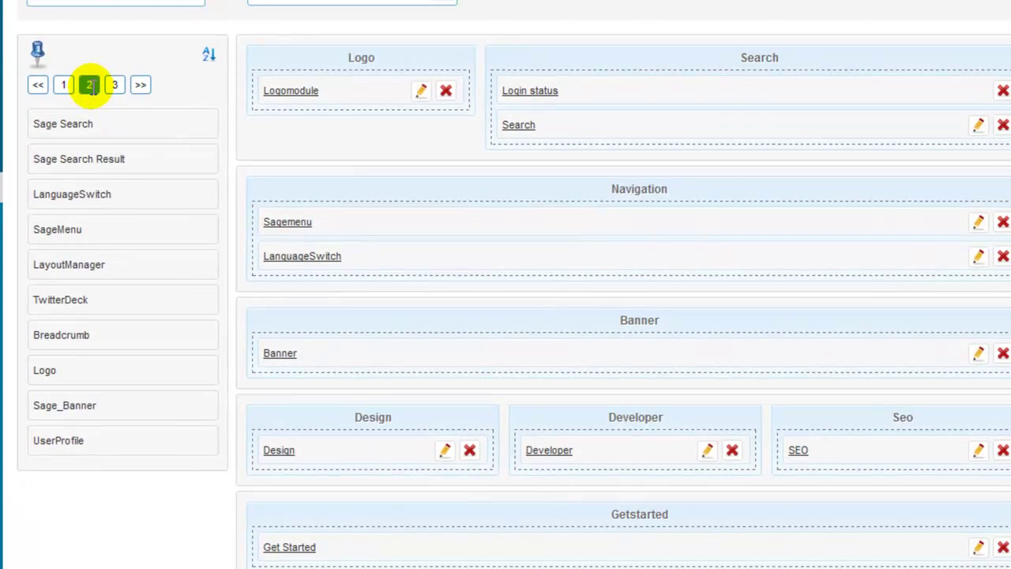
click(114, 85)
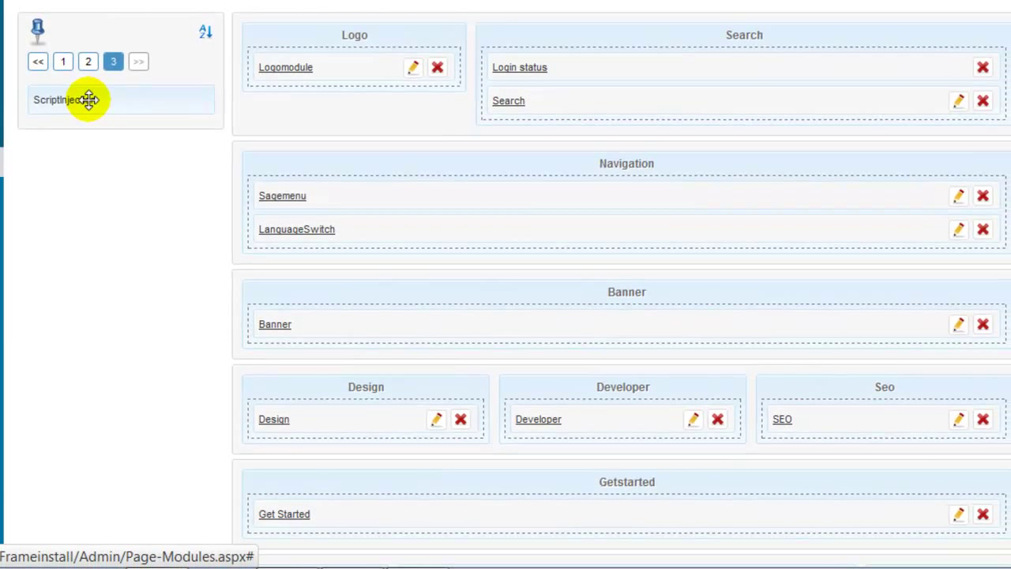
drag(89, 99, 316, 491)
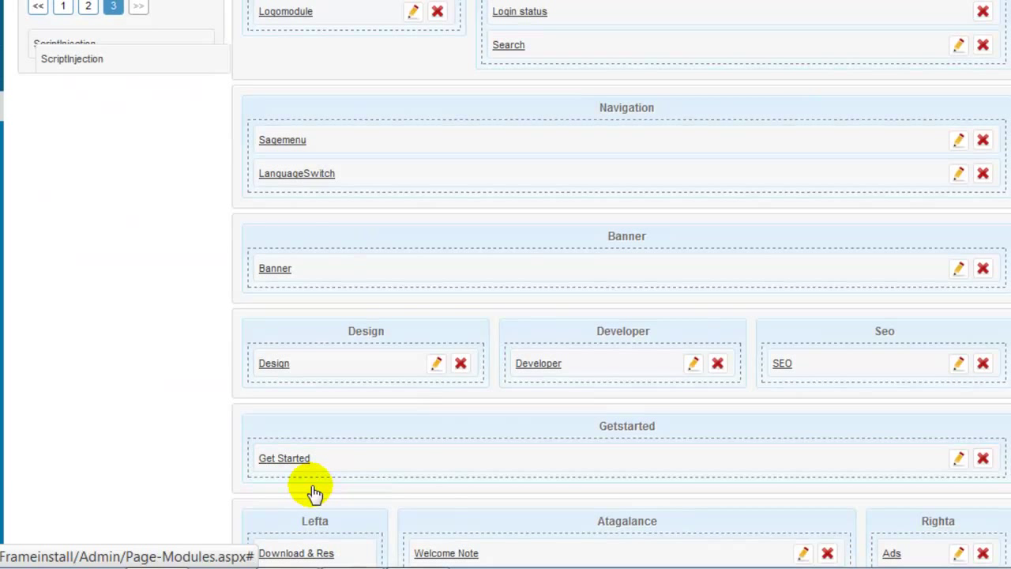
drag(117, 43, 359, 476)
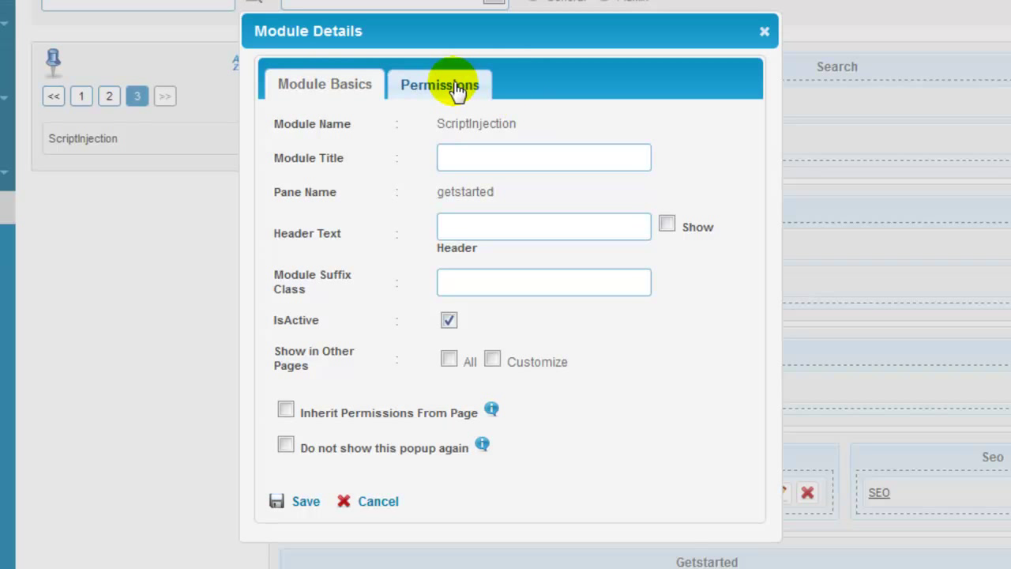
Step: Set the module title, visible header text and suffix class to ScriptInjection
click(471, 160)
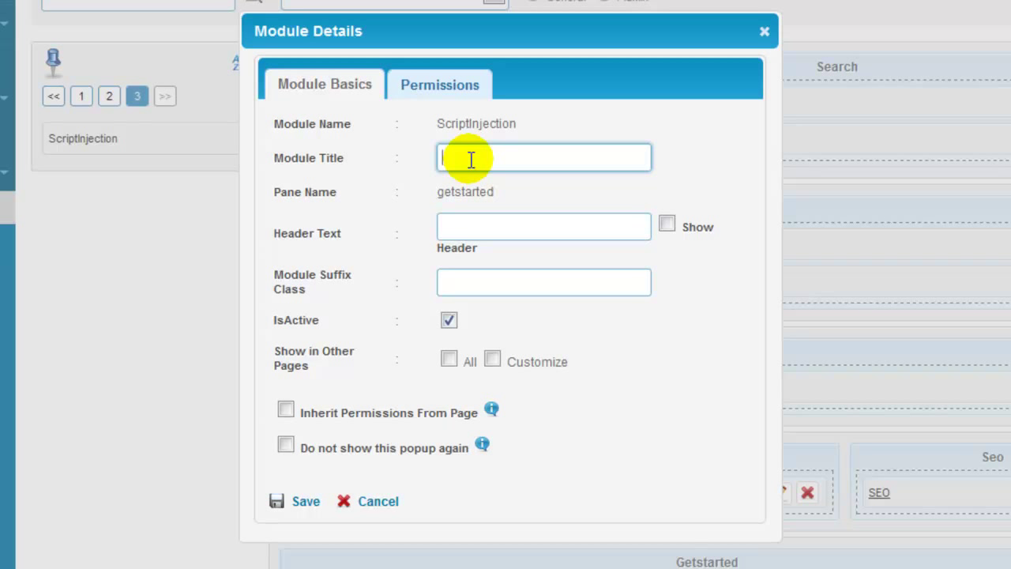
text(ScriptInjection)
drag(542, 158, 413, 161)
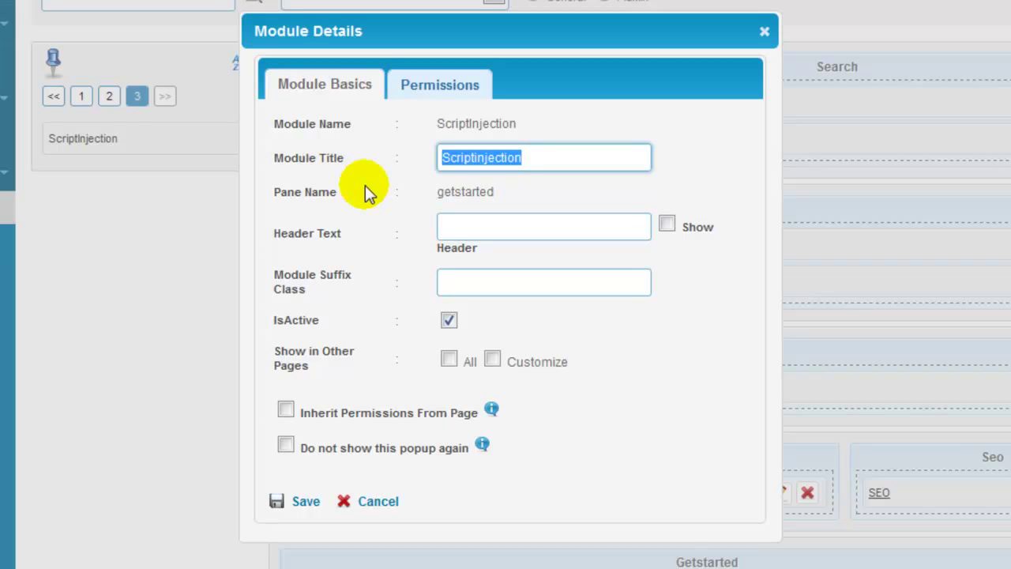
click(484, 223)
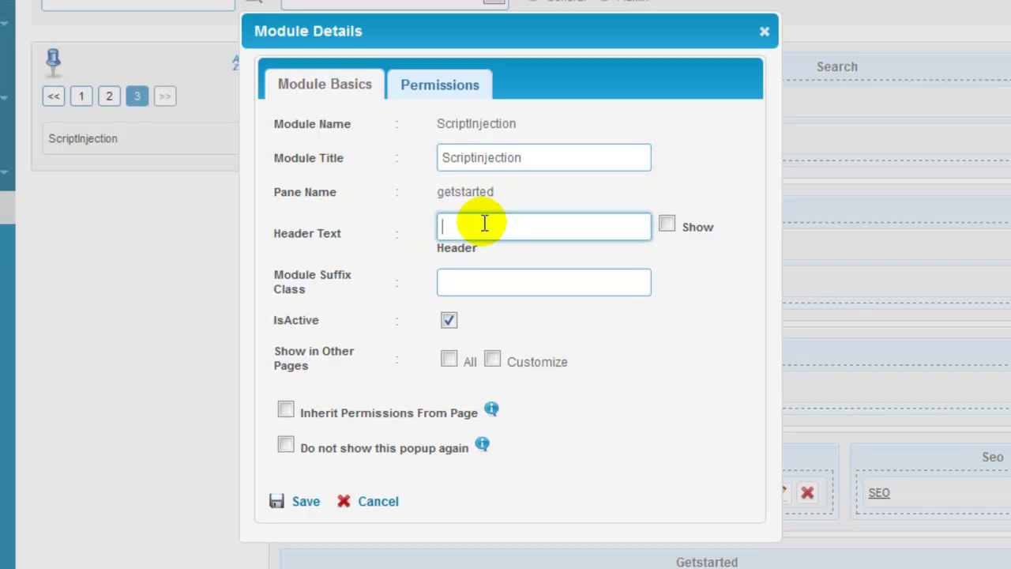
text(Scriptinjection)
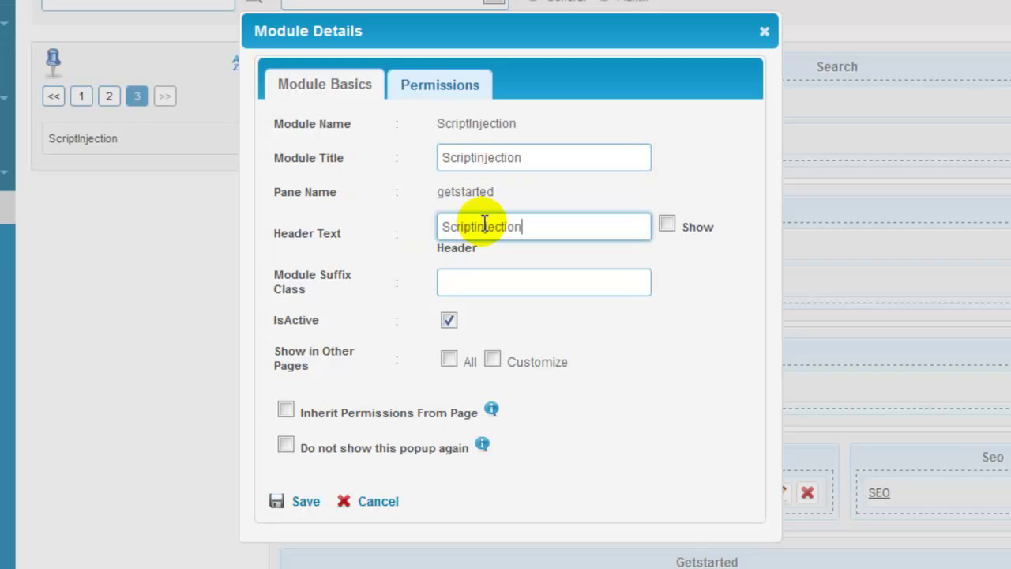
click(667, 225)
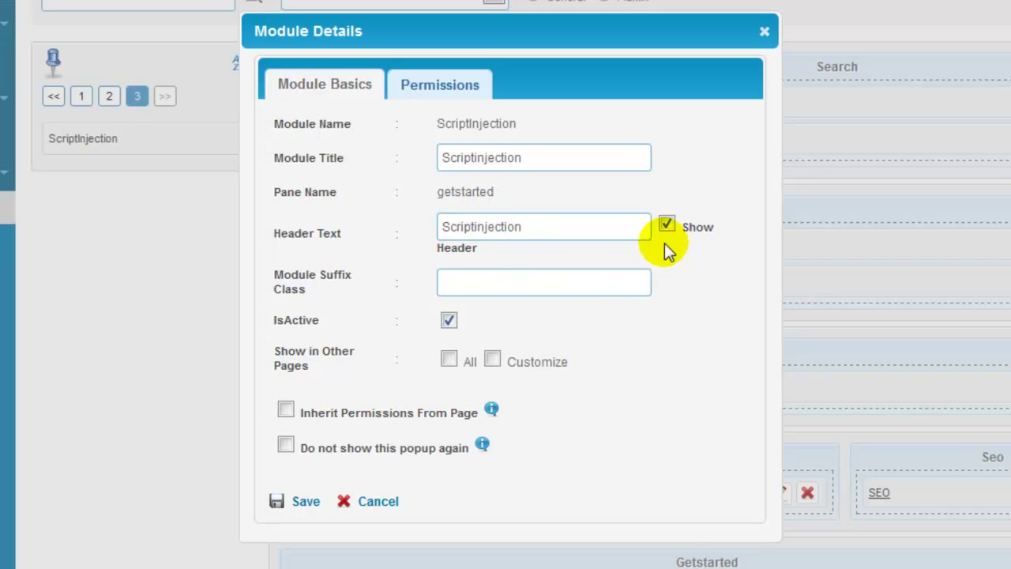
click(492, 273)
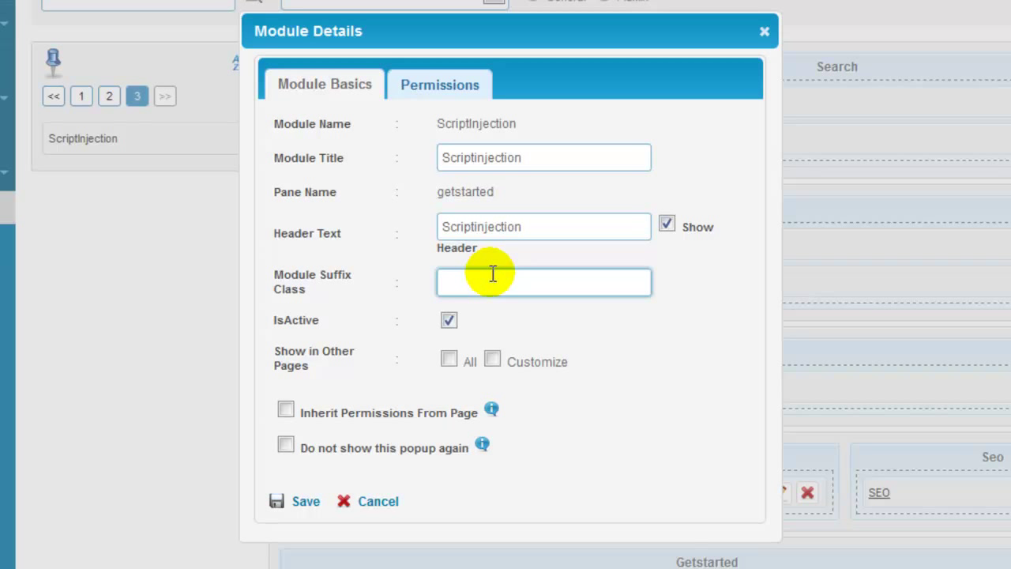
text(Scriptinjection)
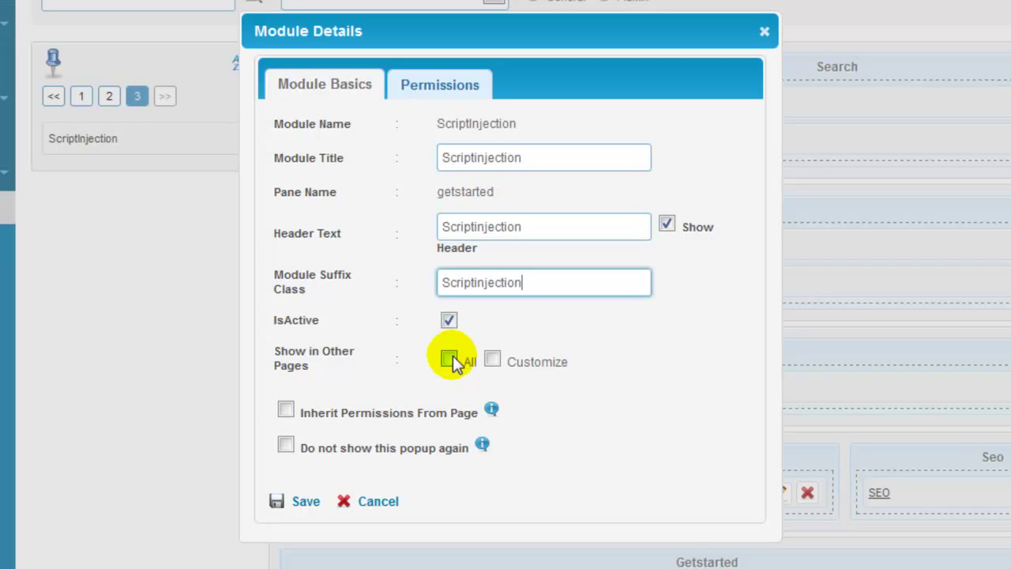
Step: Keep the module off other pages and inherit permissions from the page
click(493, 361)
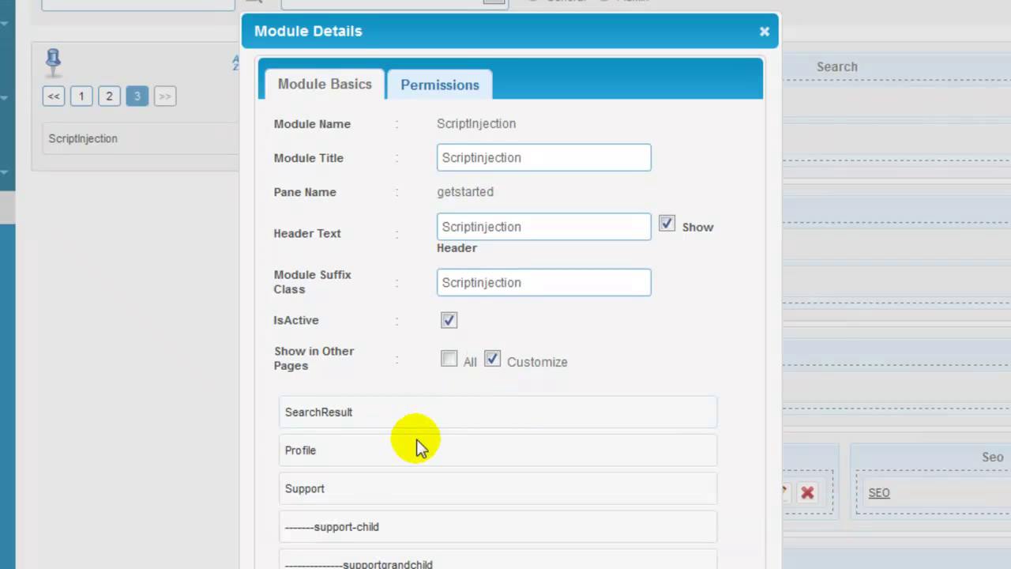
click(493, 360)
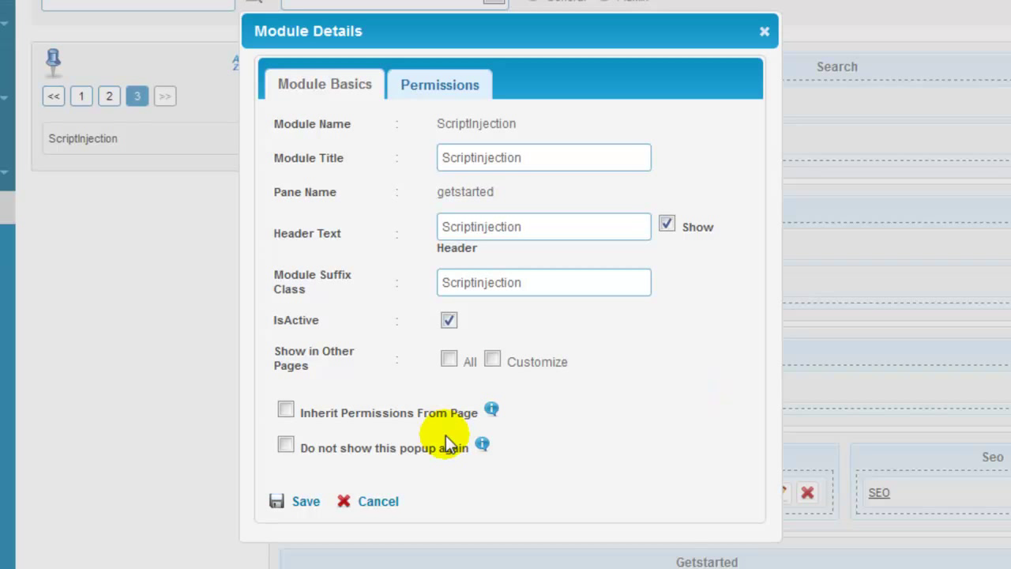
click(285, 411)
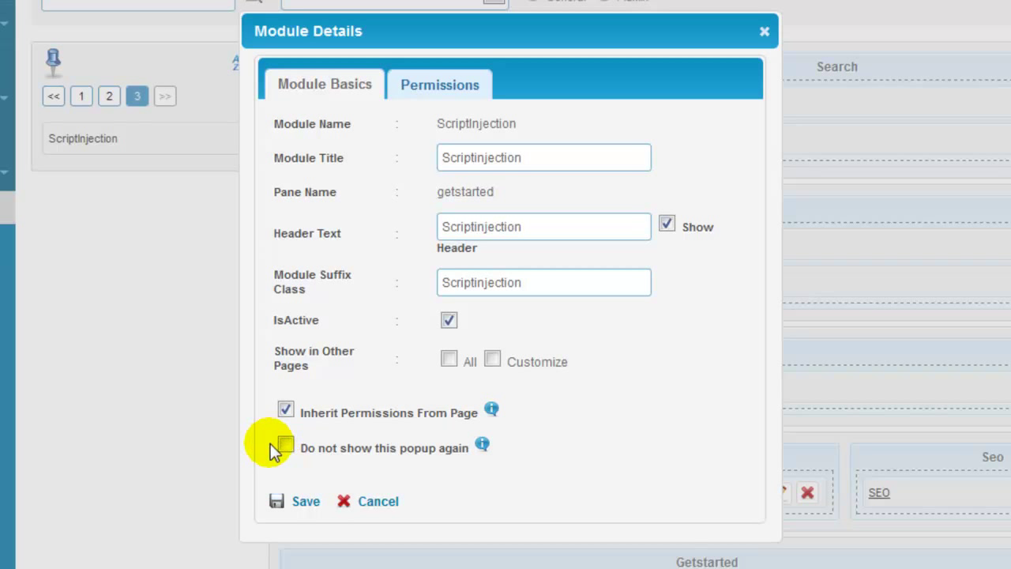
Step: Grant Anonymous User view and Site Admin edit permissions, then save the module
click(440, 89)
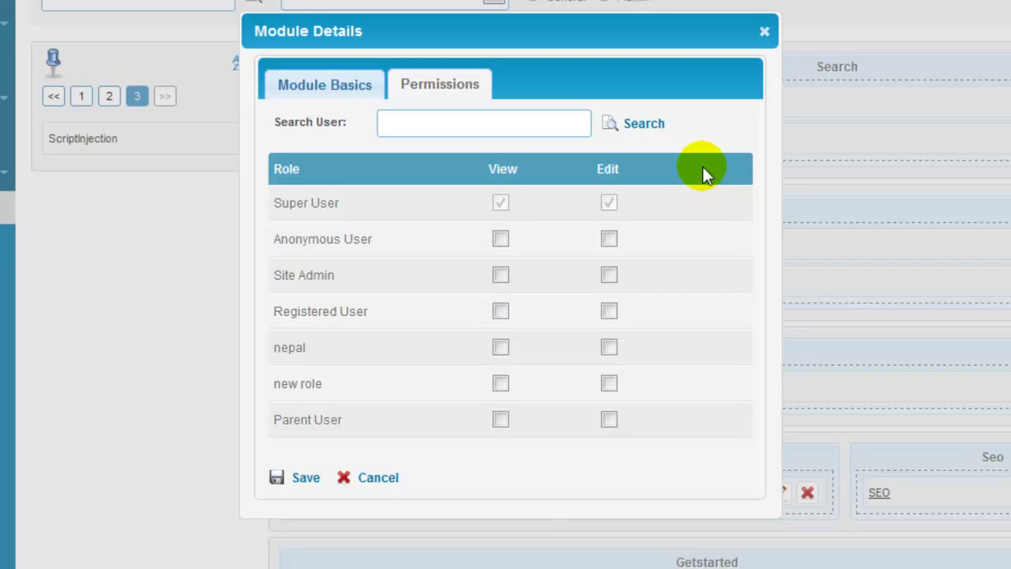
click(414, 120)
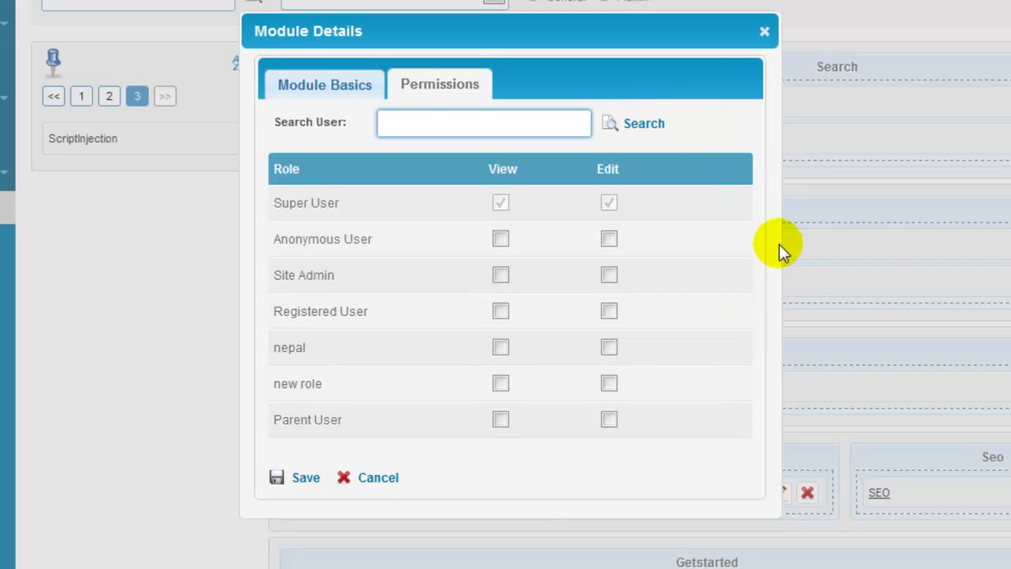
click(501, 240)
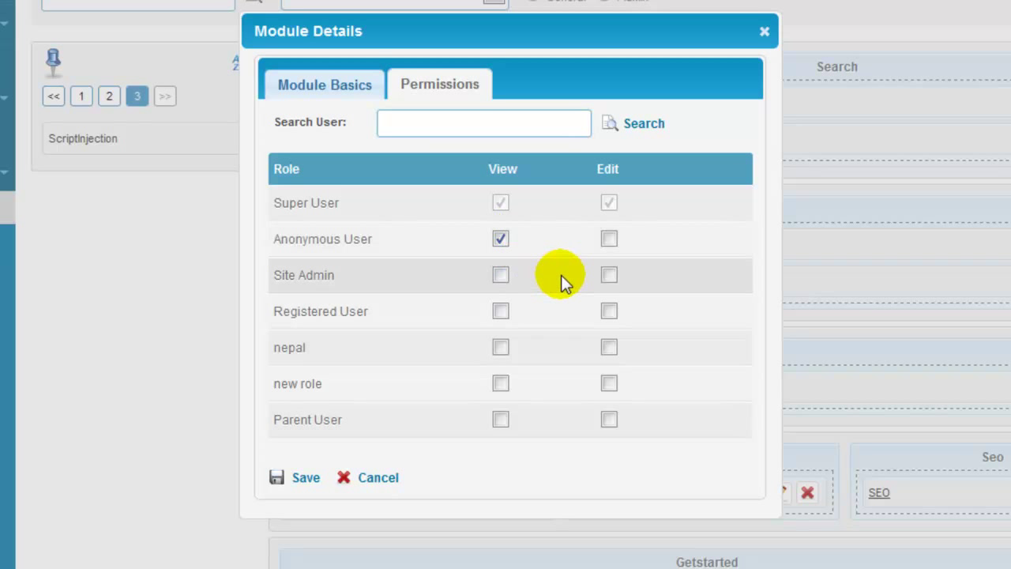
click(608, 275)
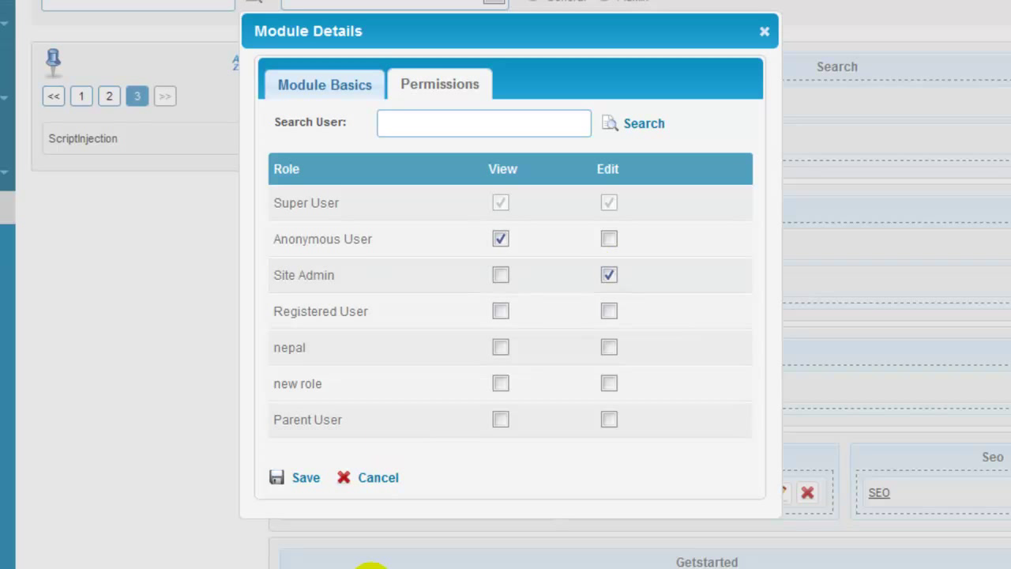
click(308, 479)
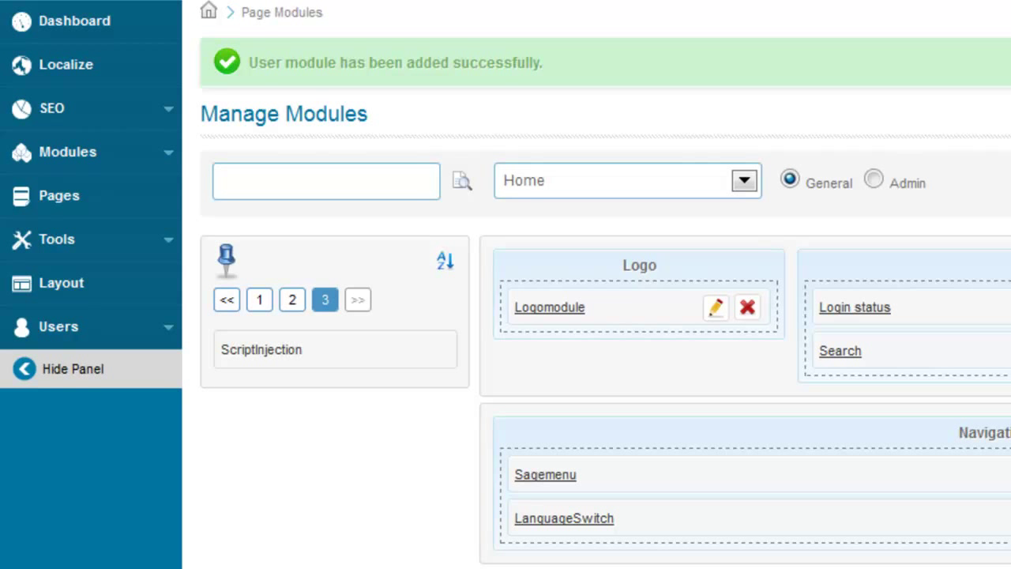
Step: Hide the admin panel and edit the Scriptinjection row in the Getstarted pane
click(72, 369)
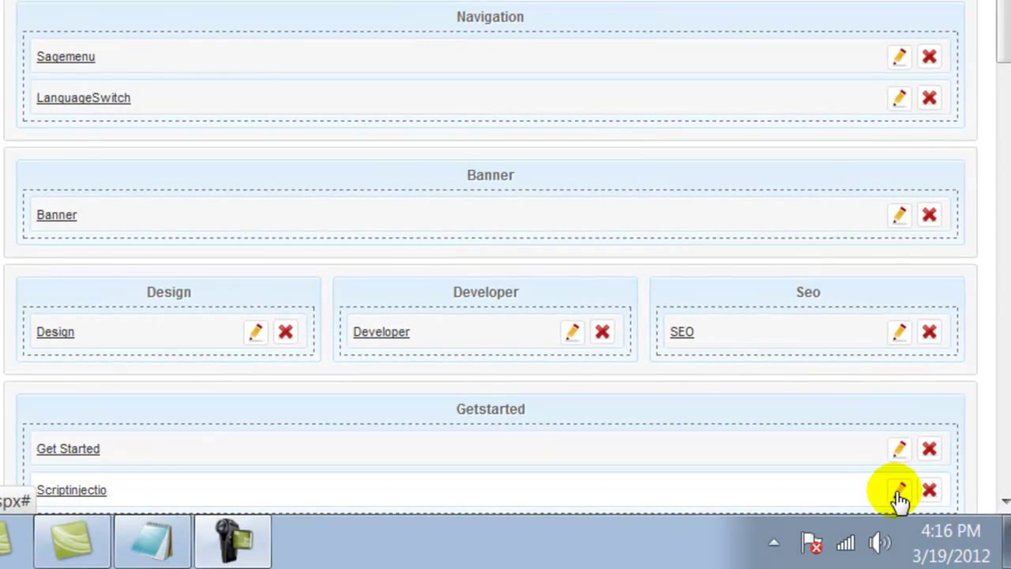
click(899, 491)
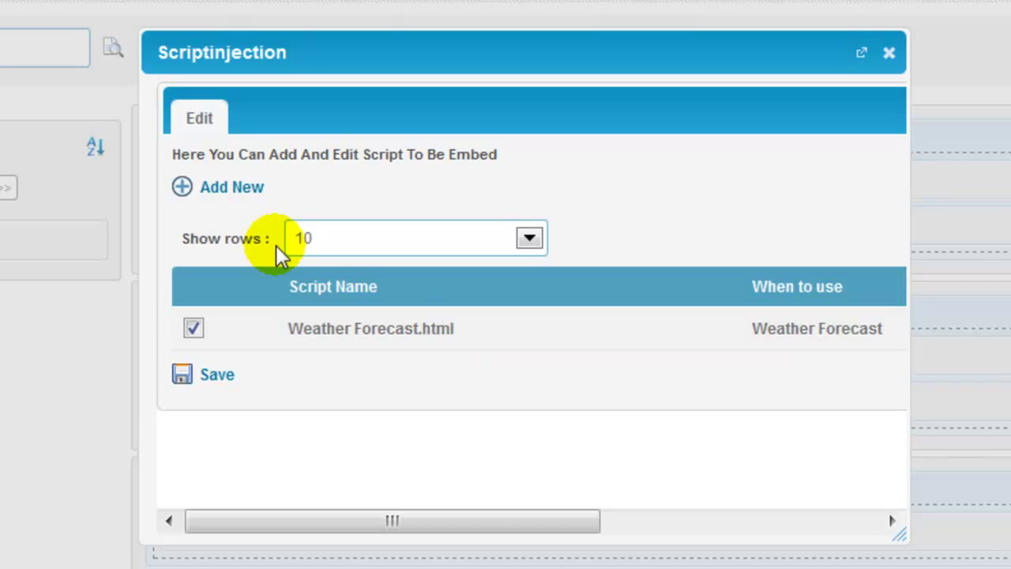
Step: Add a new script named Weather Forecast with the description Weather Forecast
click(244, 197)
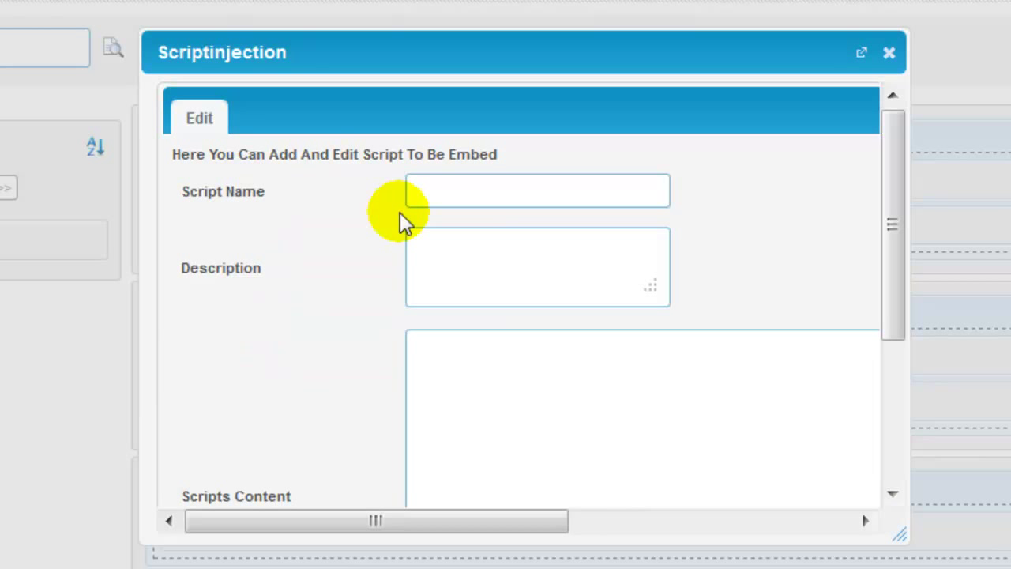
click(460, 190)
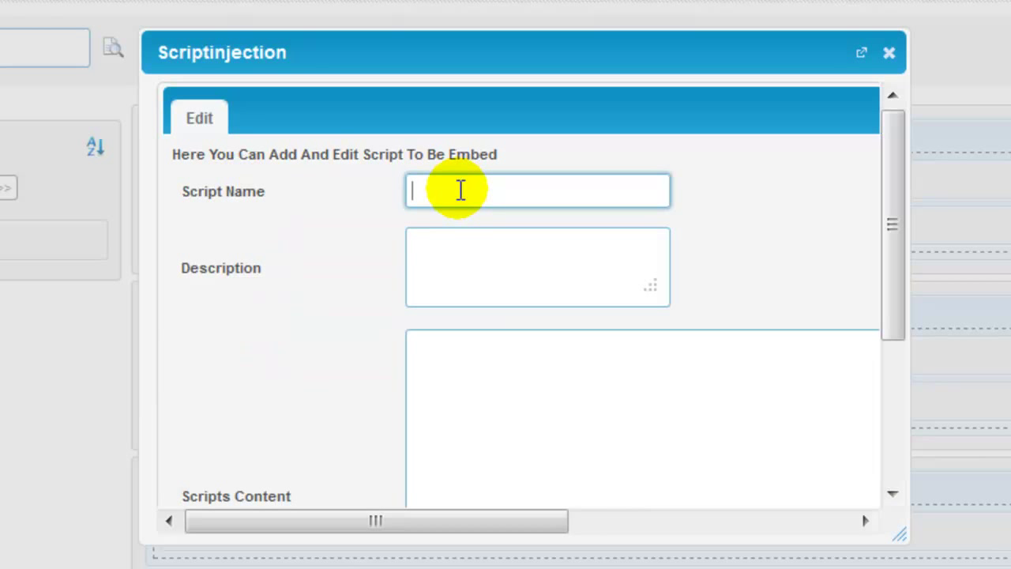
text(S)
key(BackSpace)
text(We)
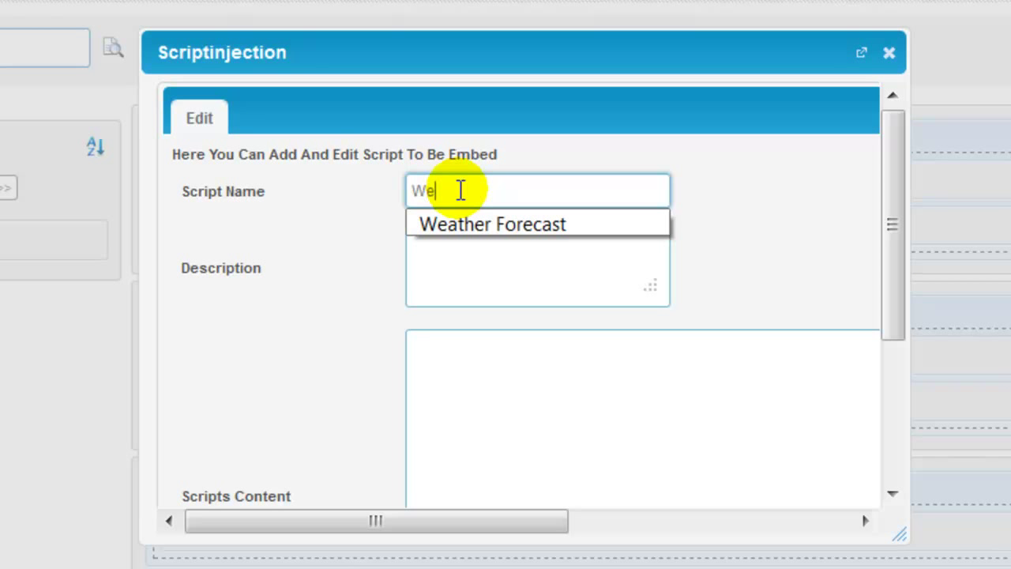
key(Down)
key(Return)
triple_click(408, 194)
key(ctrl+c)
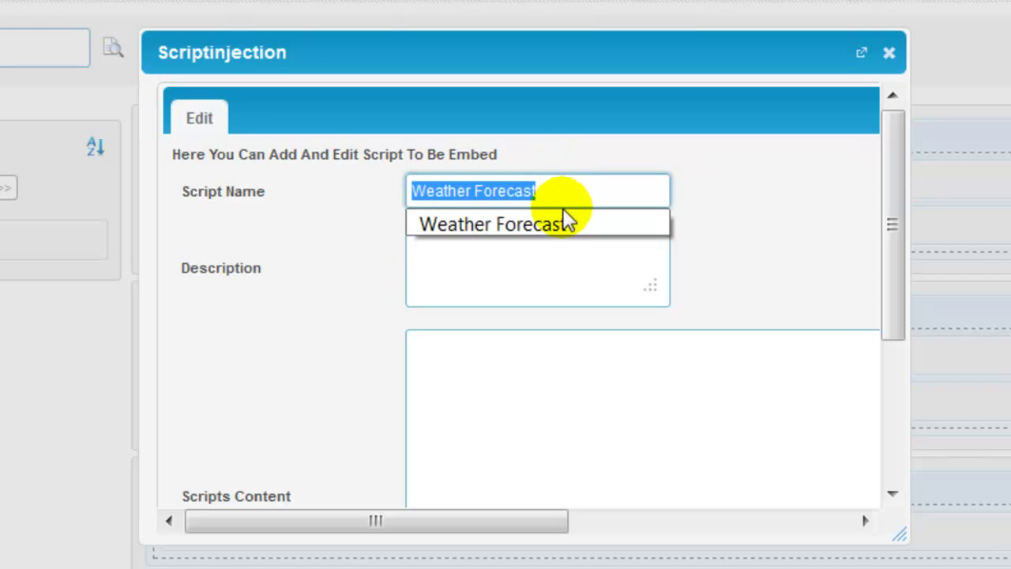
click(485, 264)
key(ctrl+v)
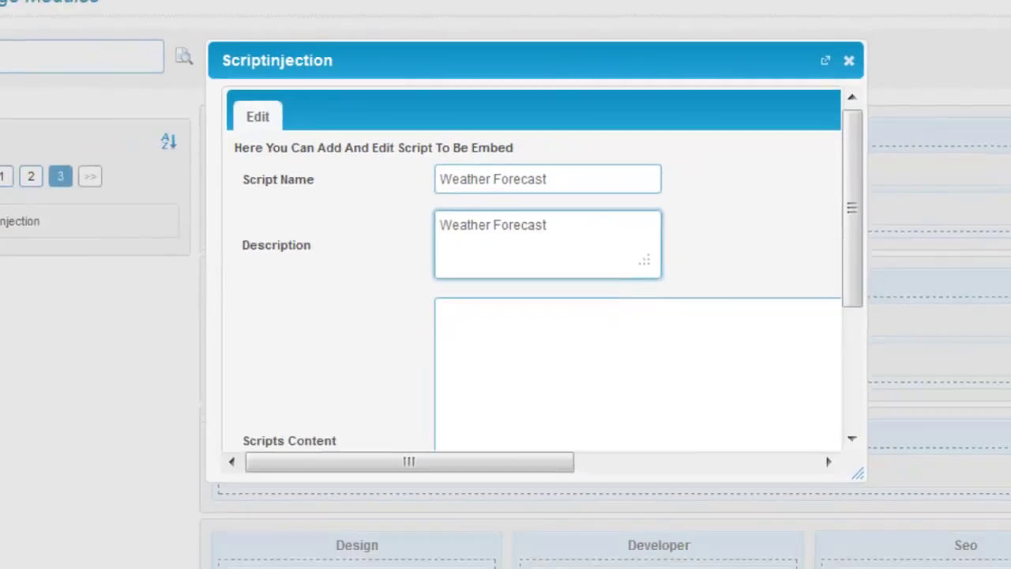
Step: Paste the weather widget code from Notepad as Scripts Content, save, and close the editor
key(alt+Tab)
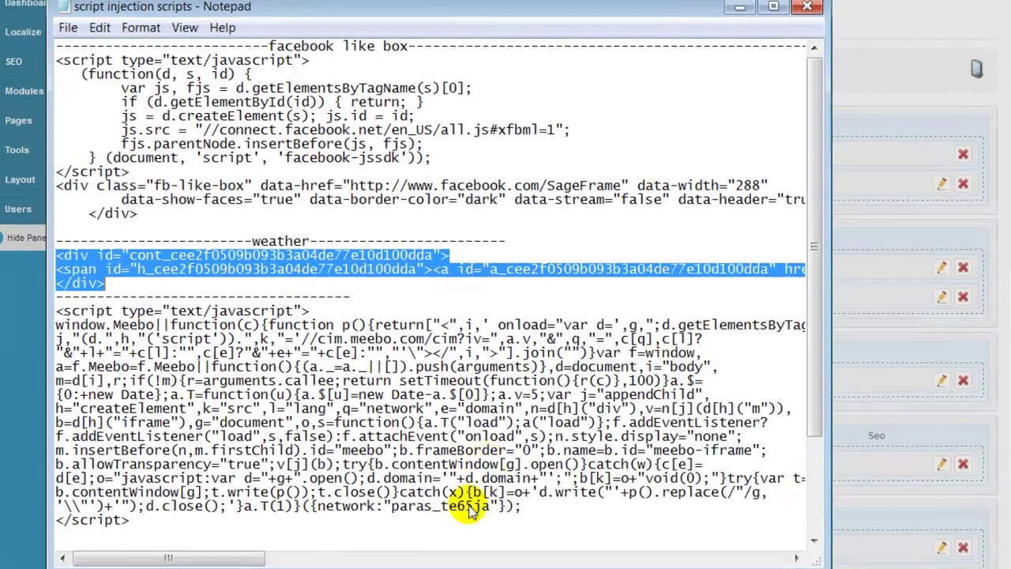
key(alt+Tab)
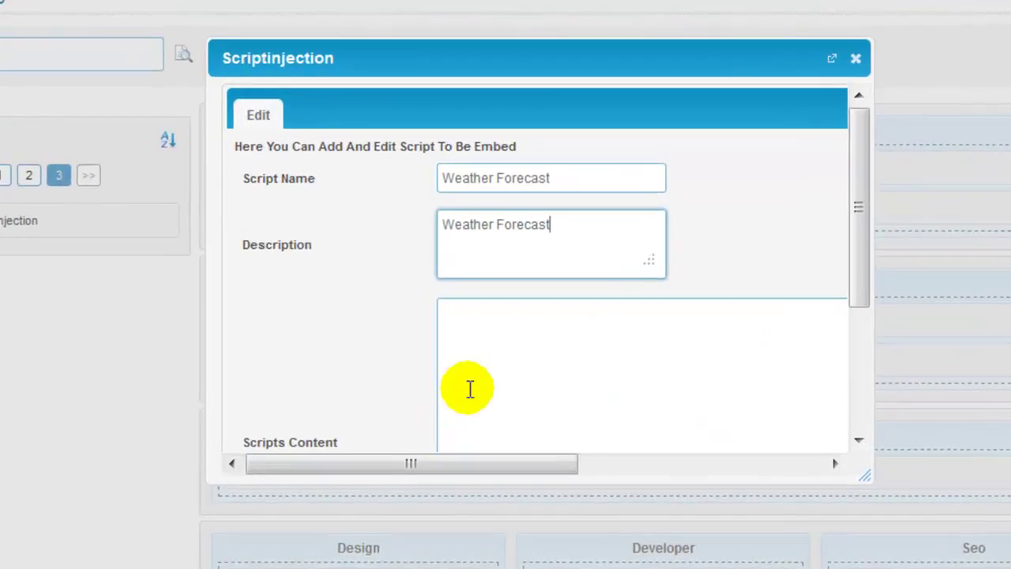
click(505, 343)
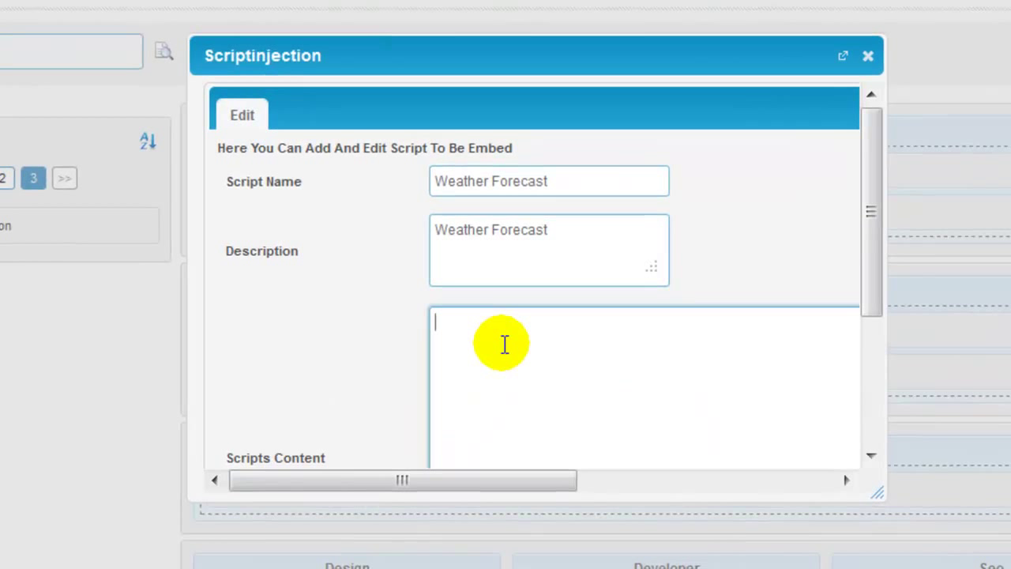
key(ctrl+v)
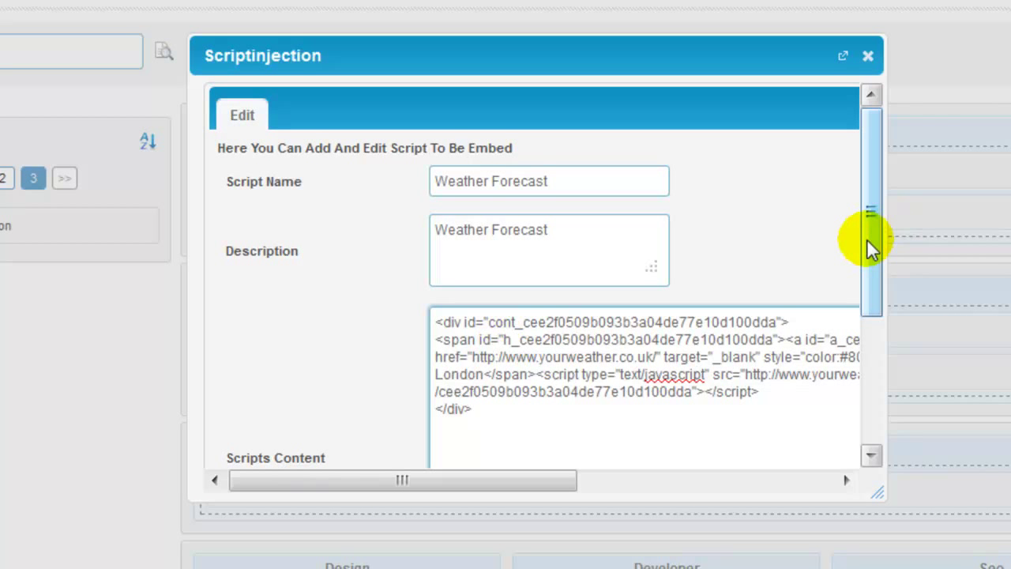
drag(867, 226, 853, 411)
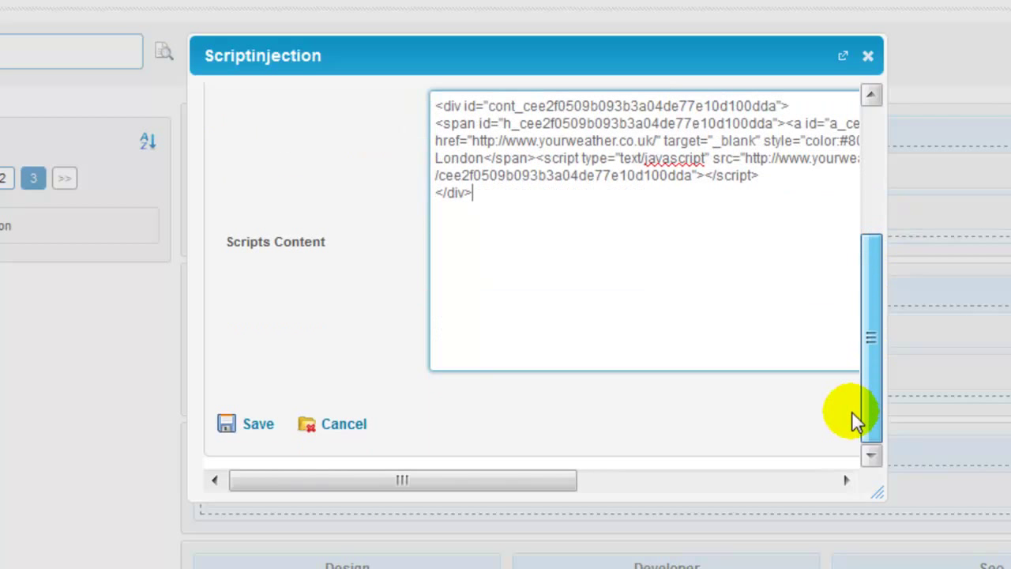
click(261, 434)
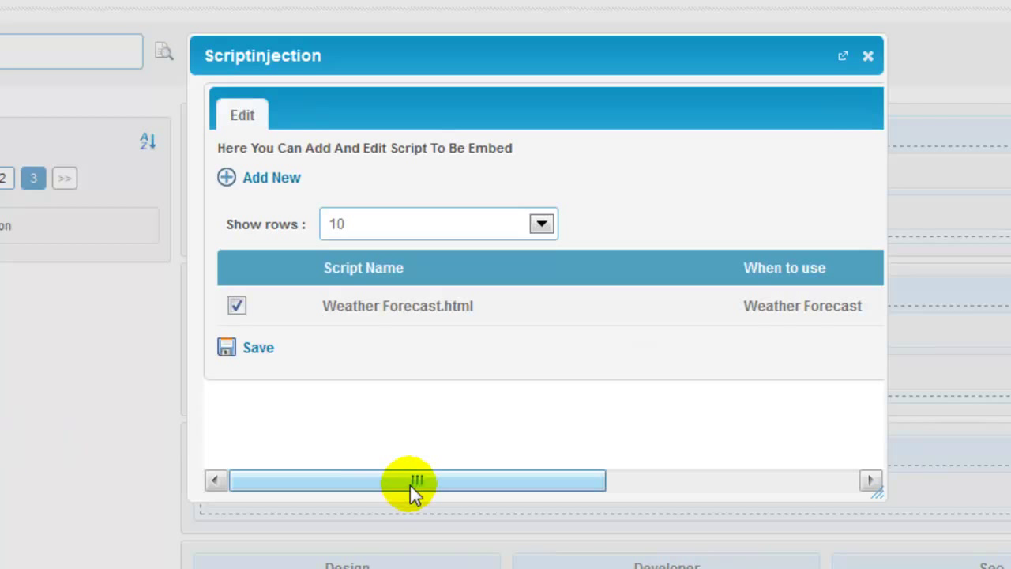
drag(411, 483, 819, 478)
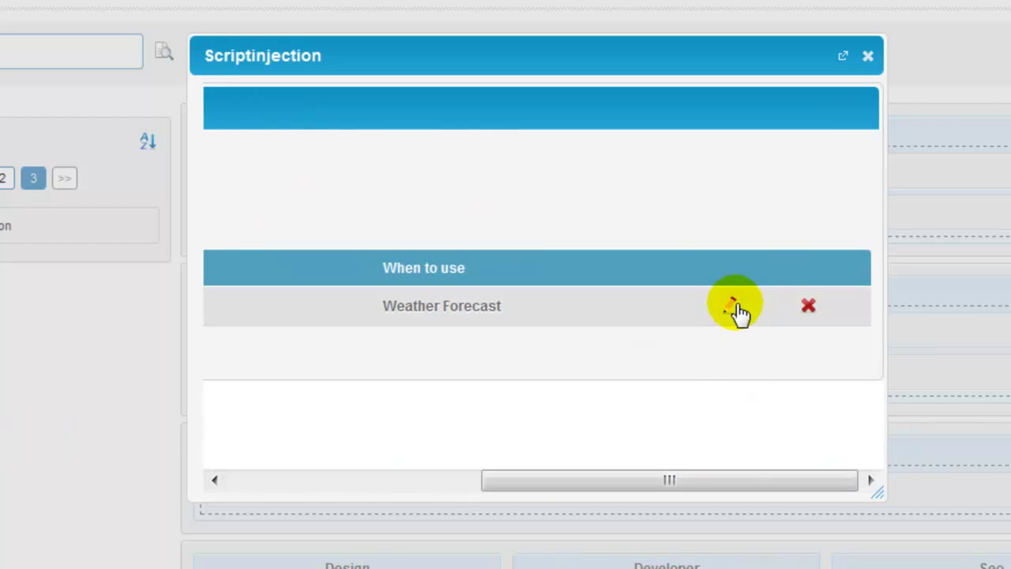
click(872, 61)
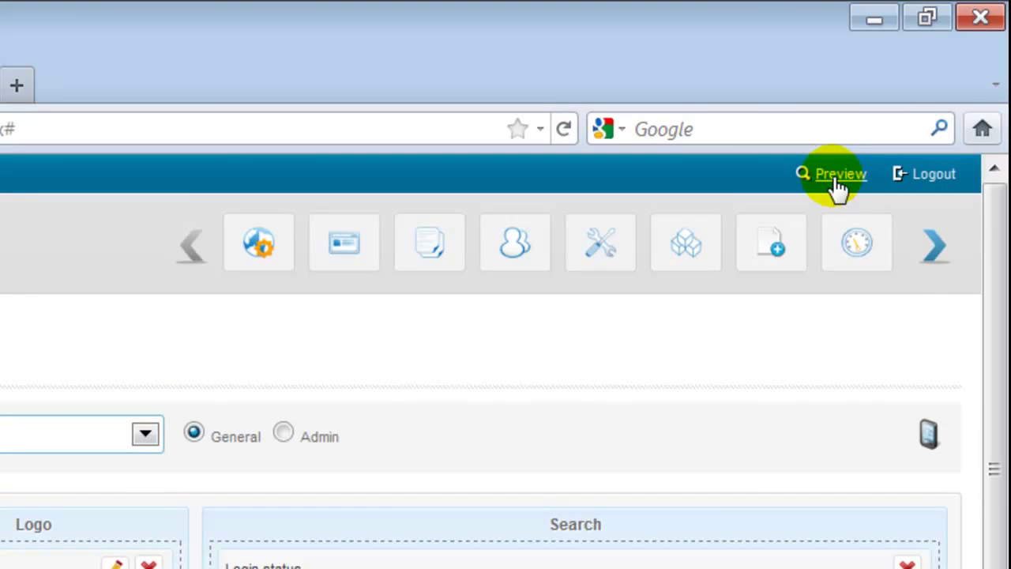
Step: Preview the front end and open Weather Forecast.html in the live Scriptinjection editor
click(837, 188)
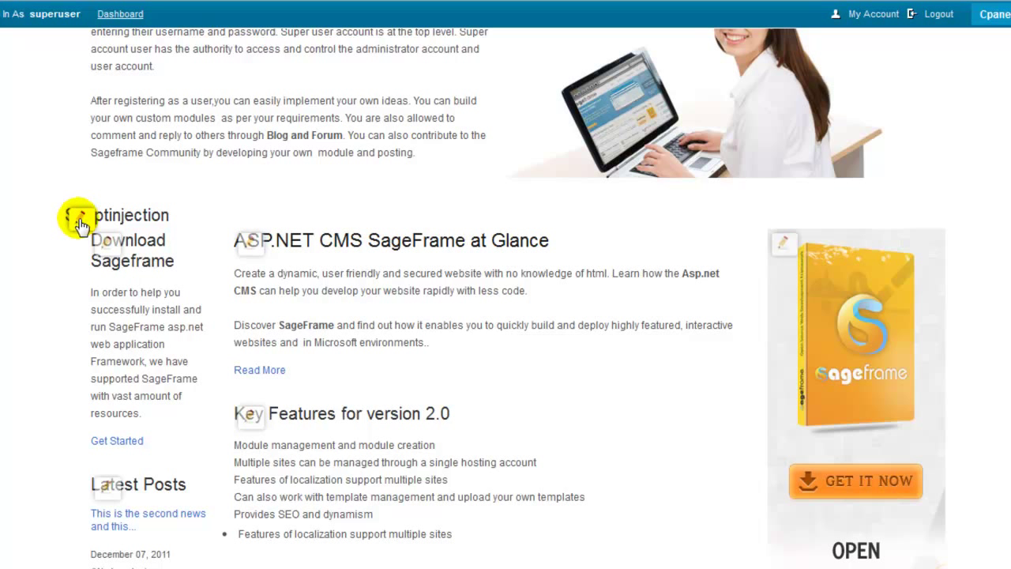
click(79, 222)
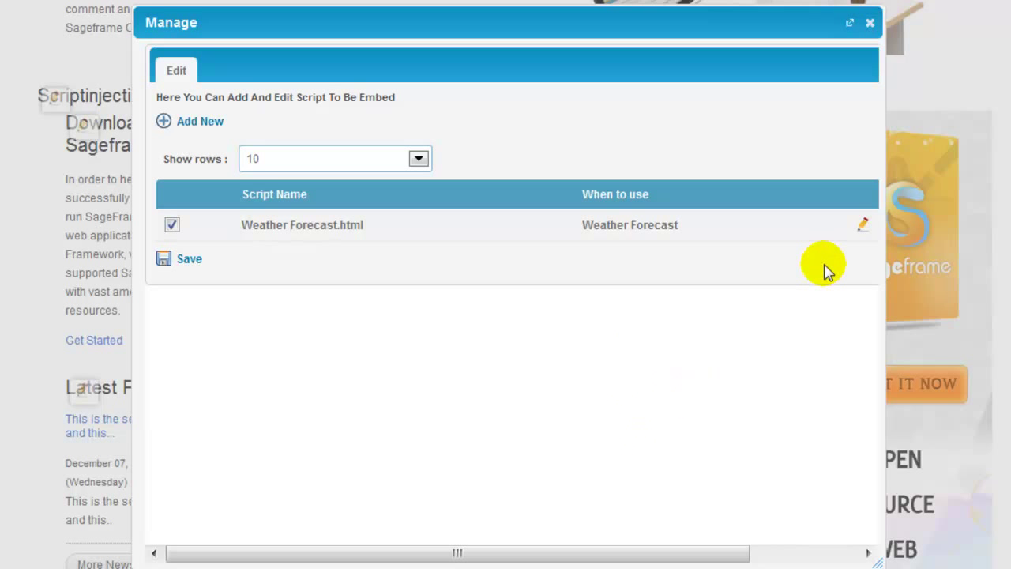
click(863, 229)
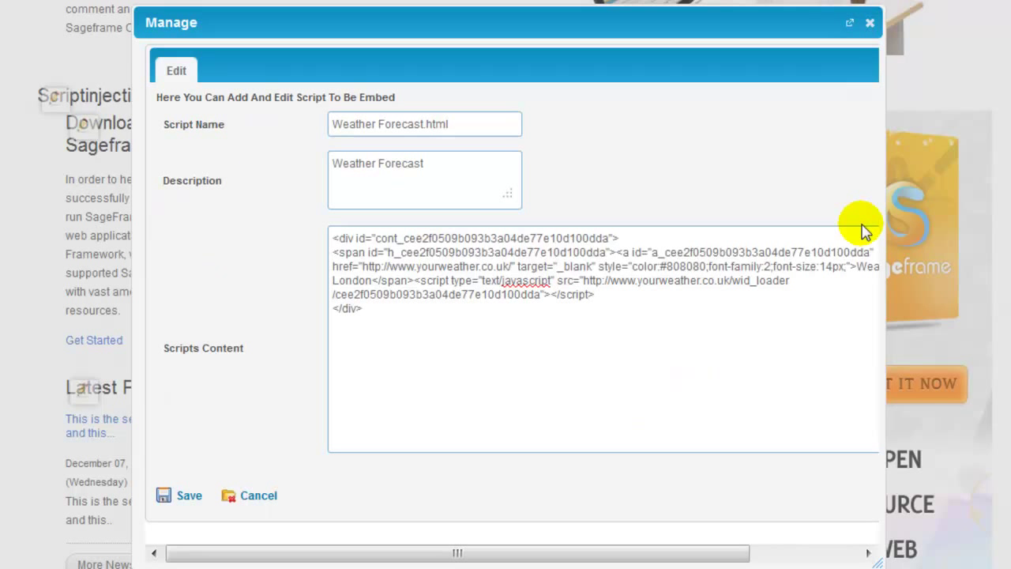